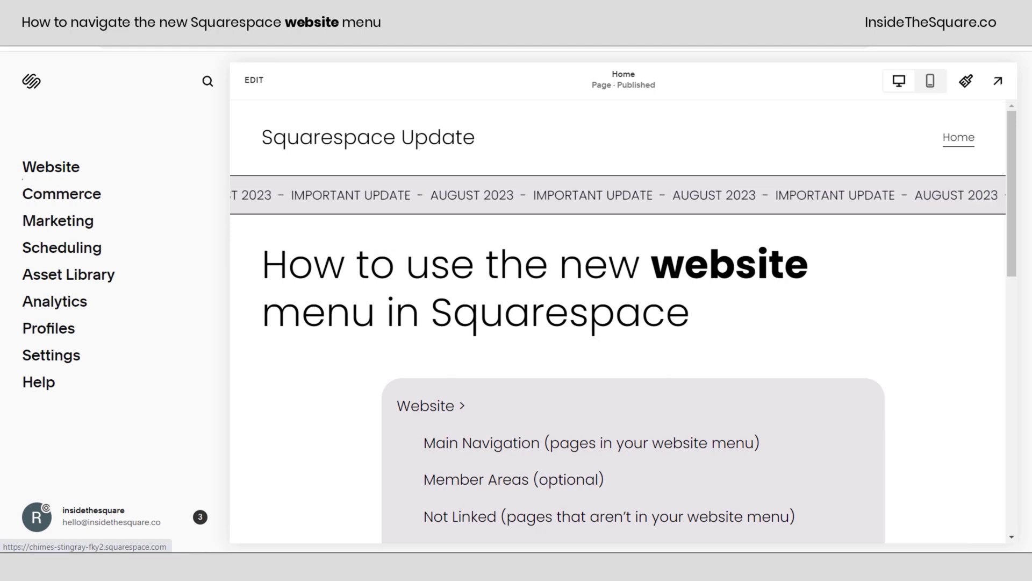
- Open the Website pages overview, scroll through the preview, and switch to the System Pages list
click(68, 178)
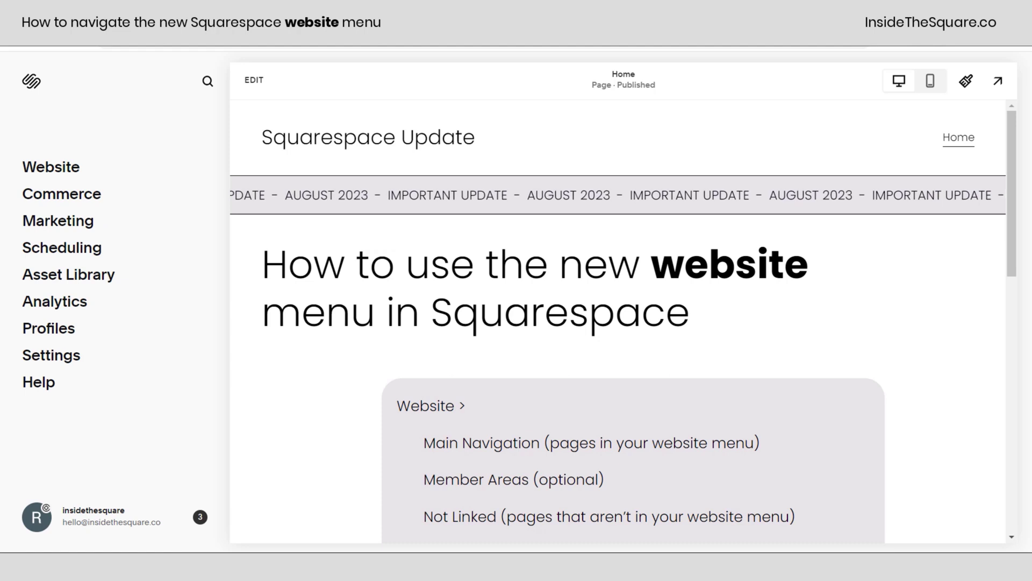
click(76, 171)
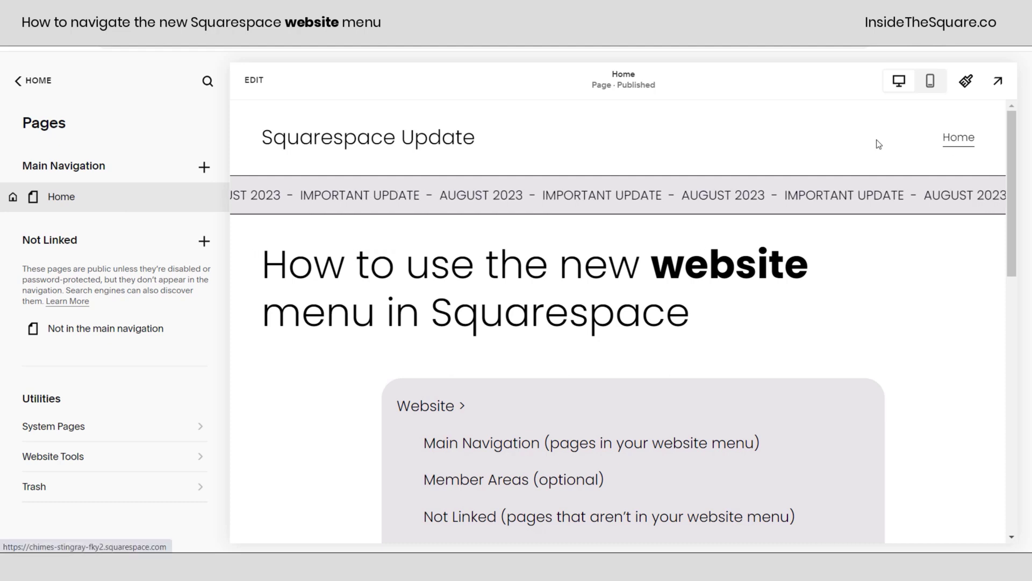
mouse_move(24, 208)
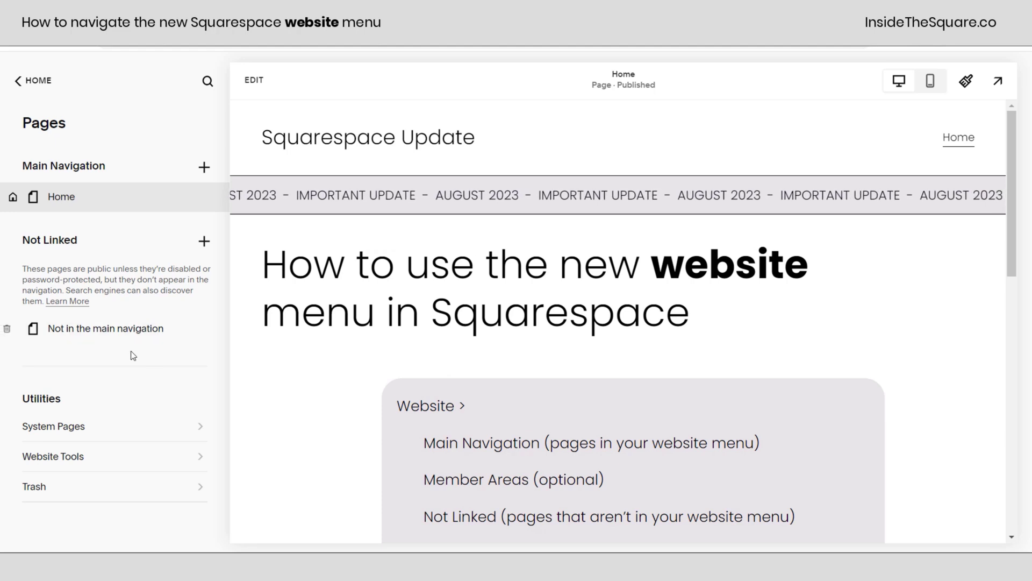
mouse_move(131, 330)
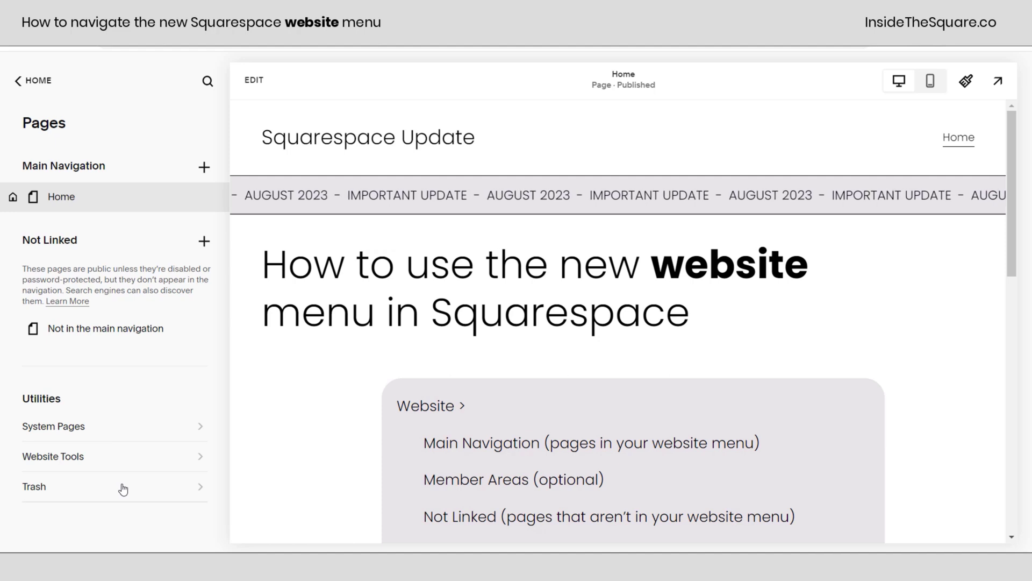
scroll(572, 317, down, 8)
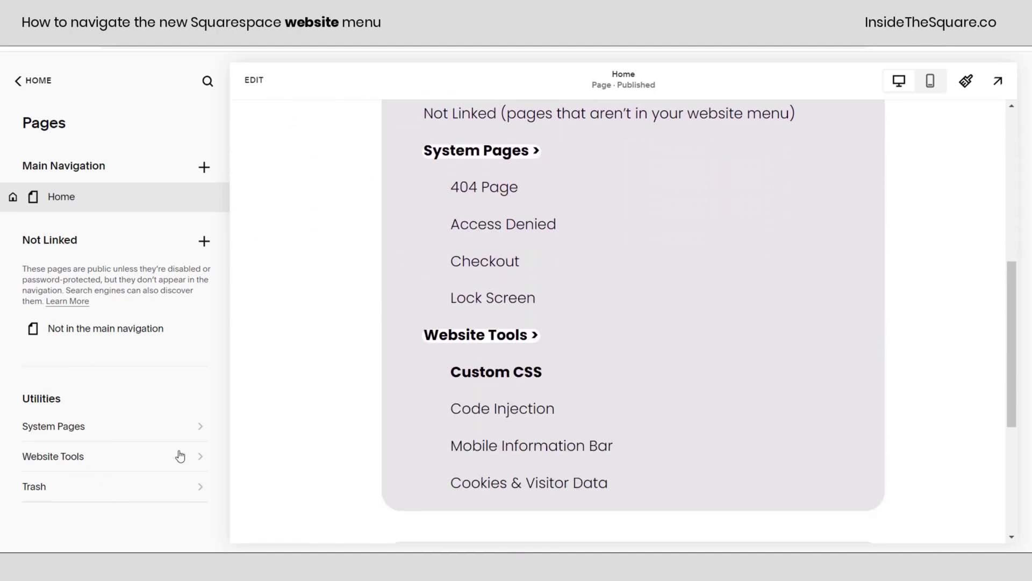
click(127, 431)
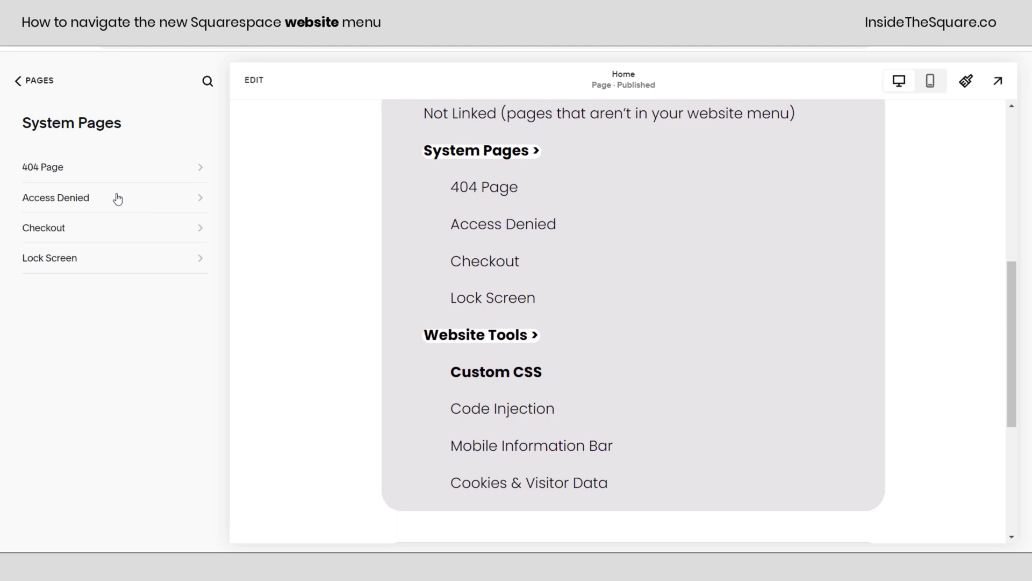
- Open the Checkout system page's Styles panel, previewing the $5.00 sample order summary
click(128, 235)
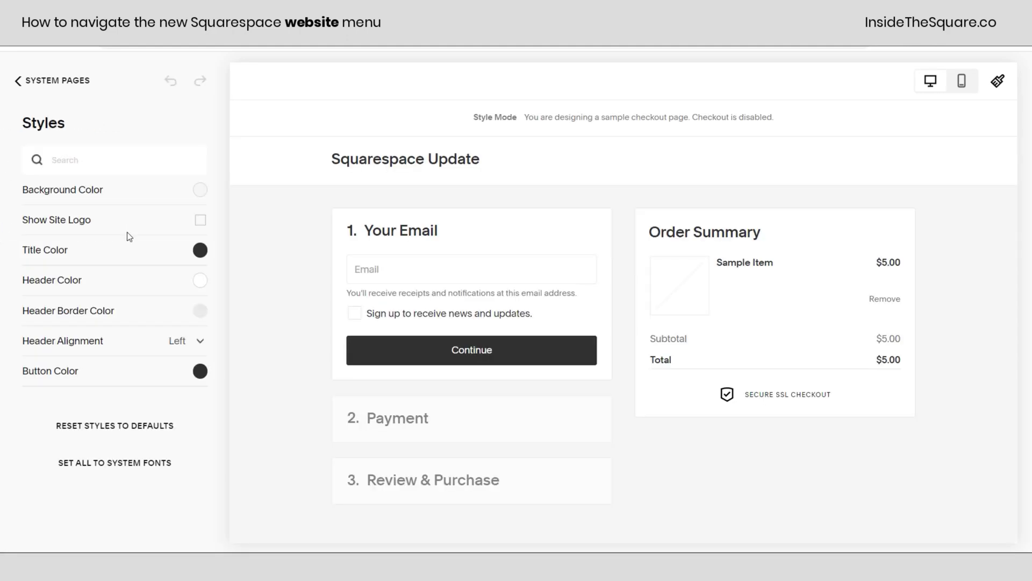
- Leave Checkout styling and return to the System Pages list with the Home preview
click(89, 81)
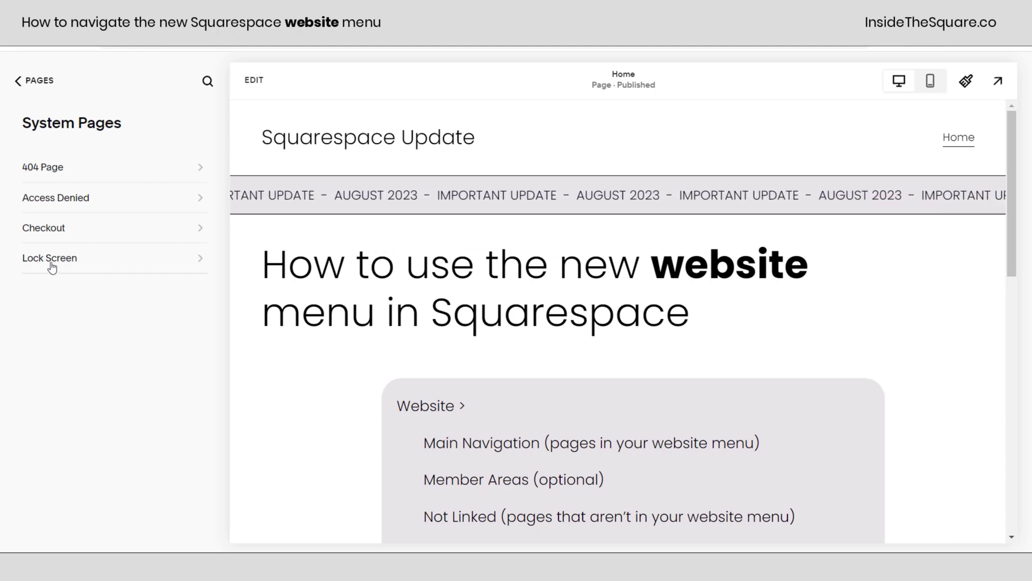
- Go back to the dashboard, revisit Pages and System Pages, then open Website Tools
click(38, 82)
click(31, 83)
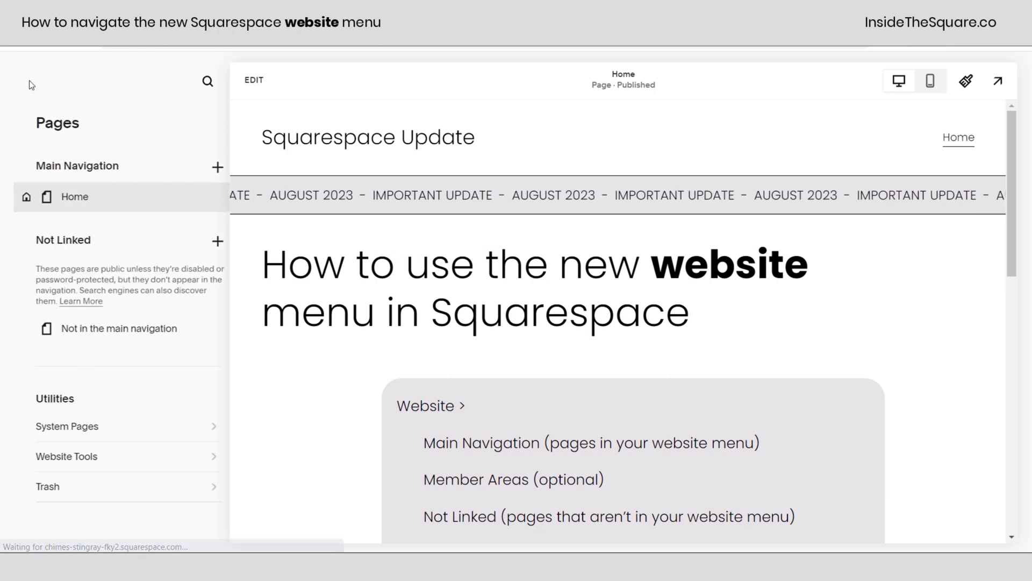
click(34, 167)
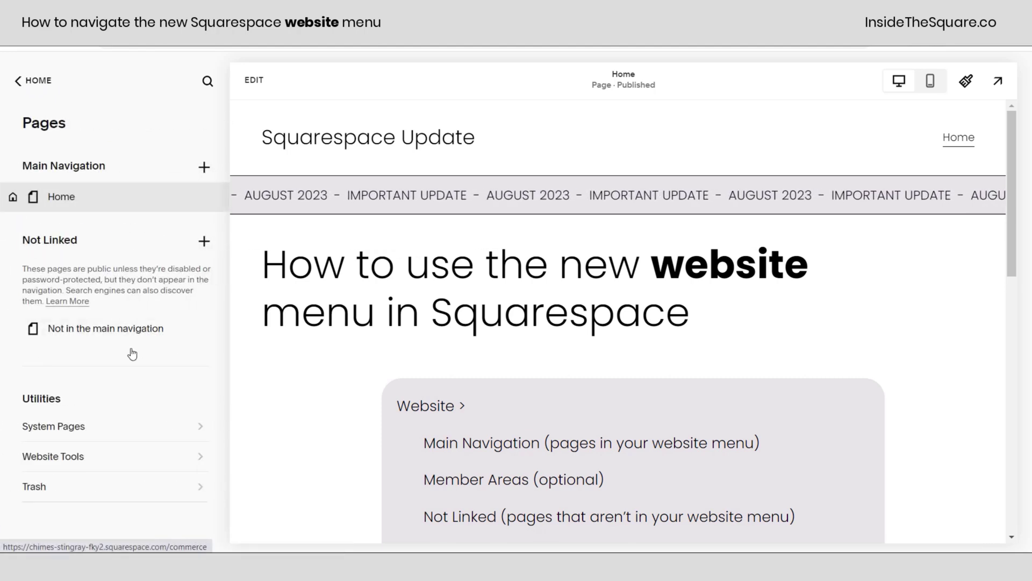
click(56, 426)
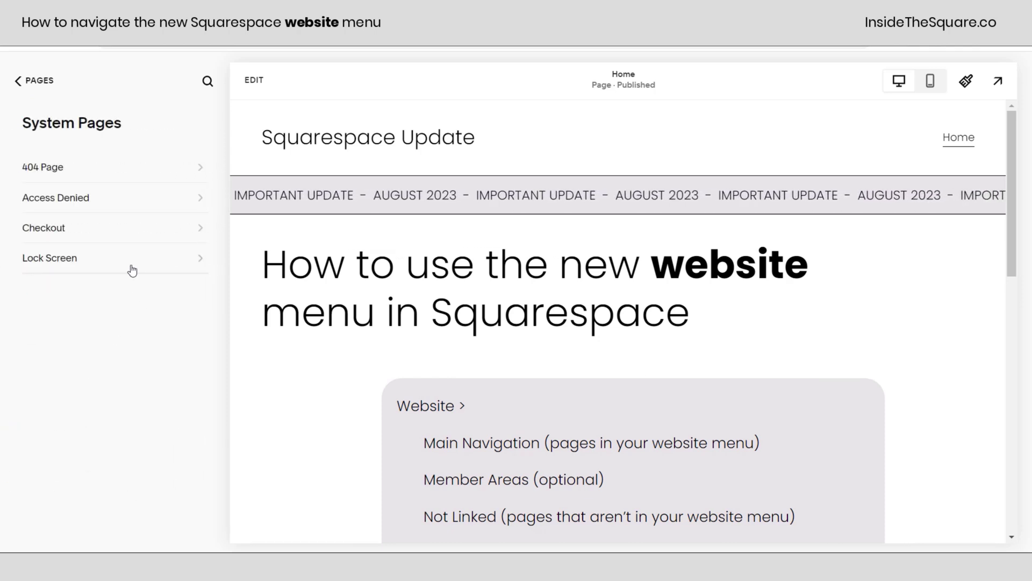
click(16, 81)
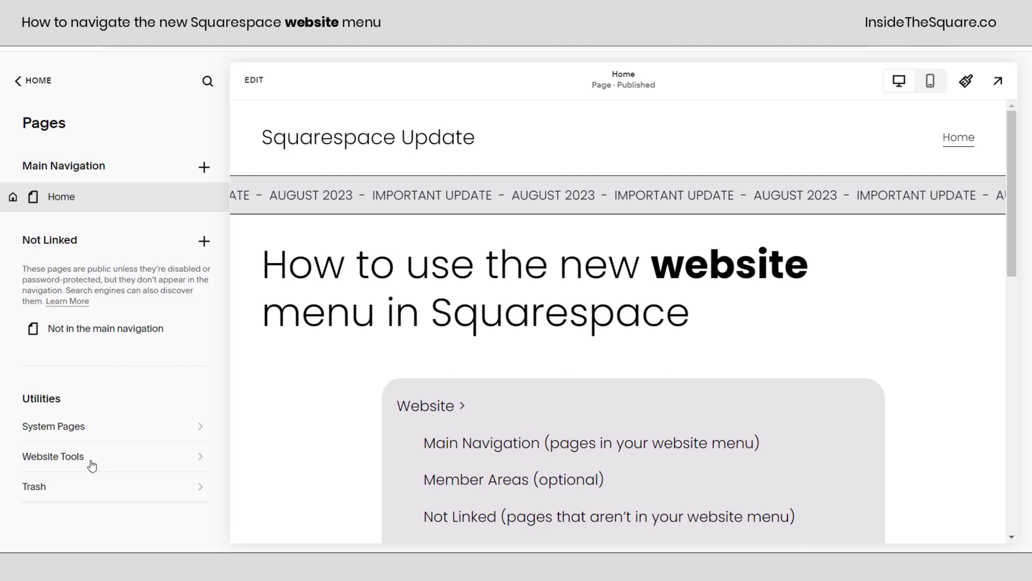
click(54, 456)
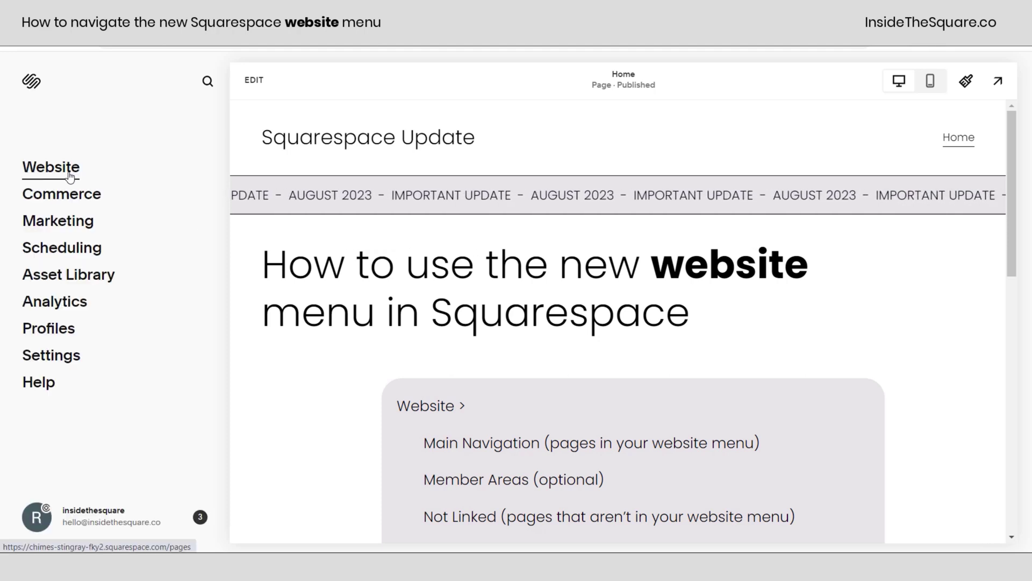
click(49, 166)
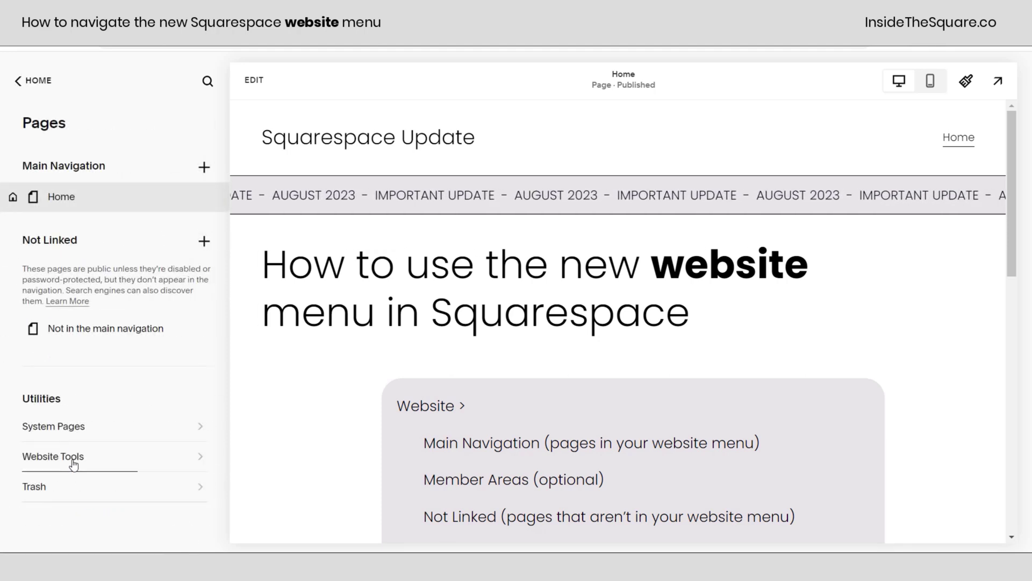
click(72, 460)
click(64, 168)
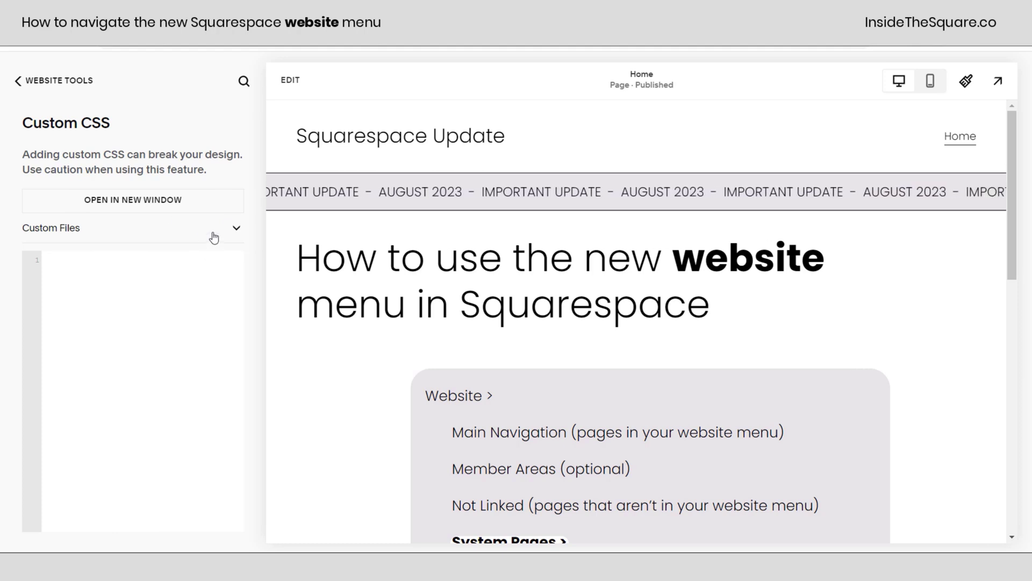
click(56, 84)
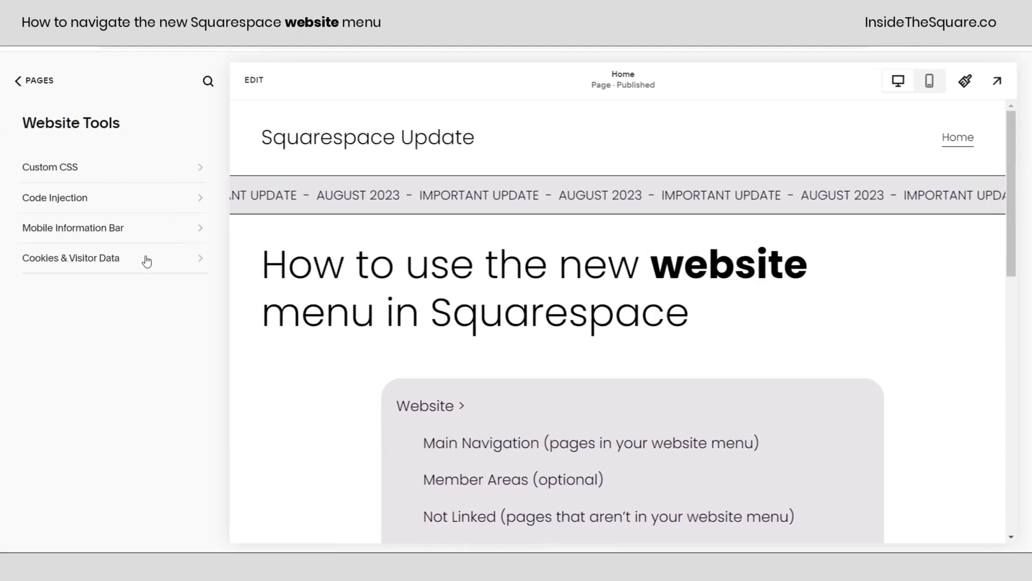
click(126, 207)
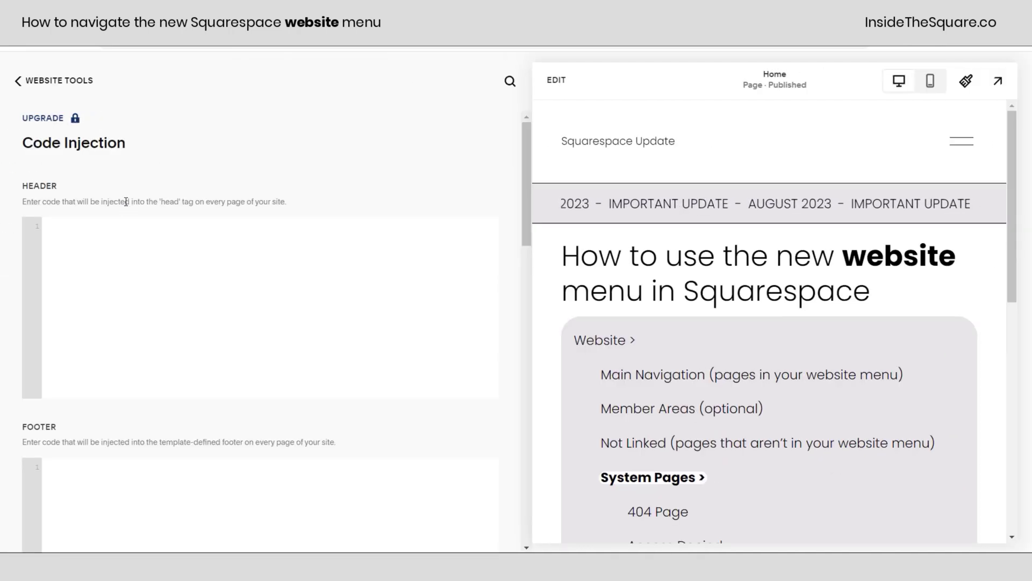
scroll(126, 204, down, 6)
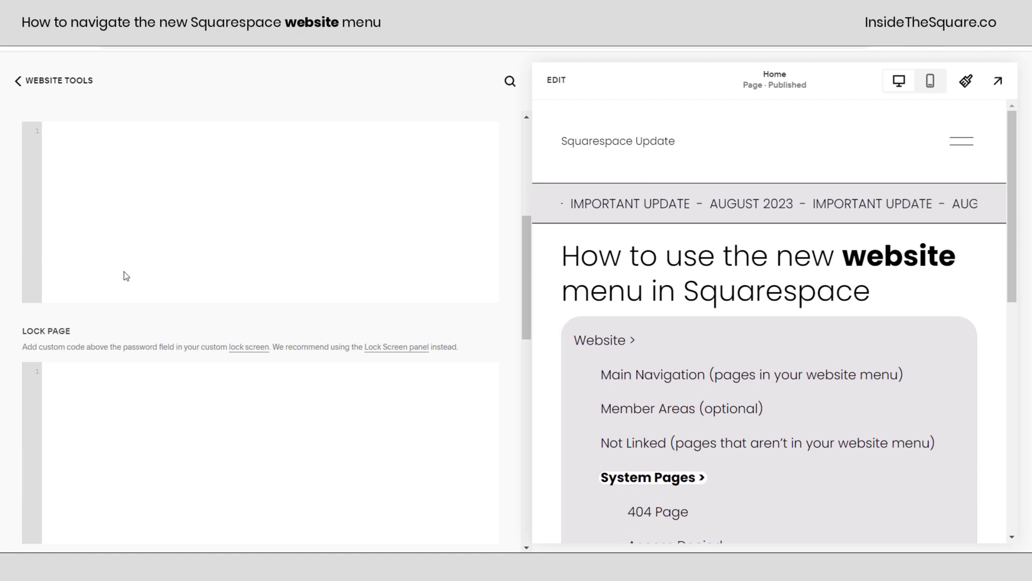
scroll(126, 317, up, 6)
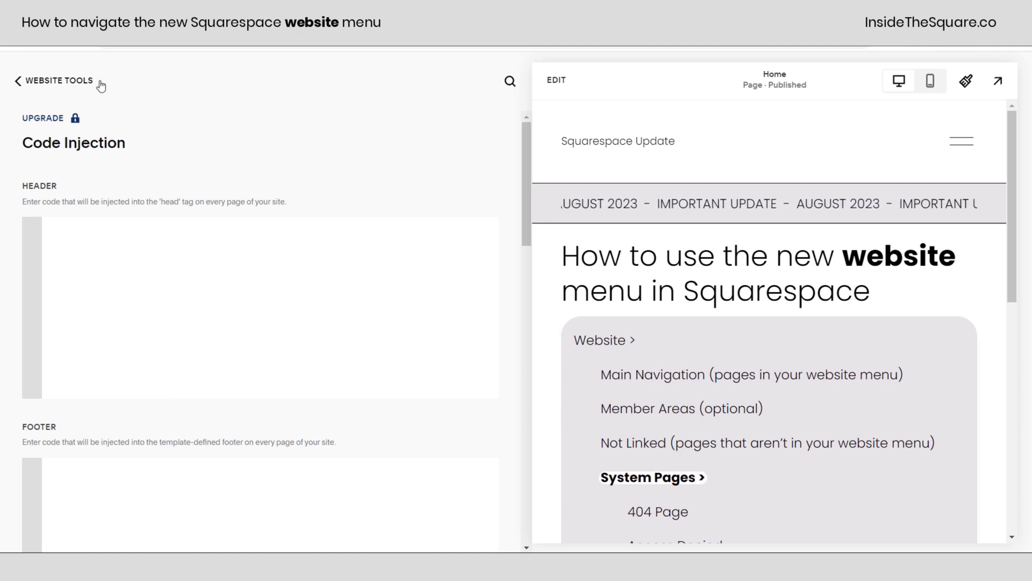
click(70, 86)
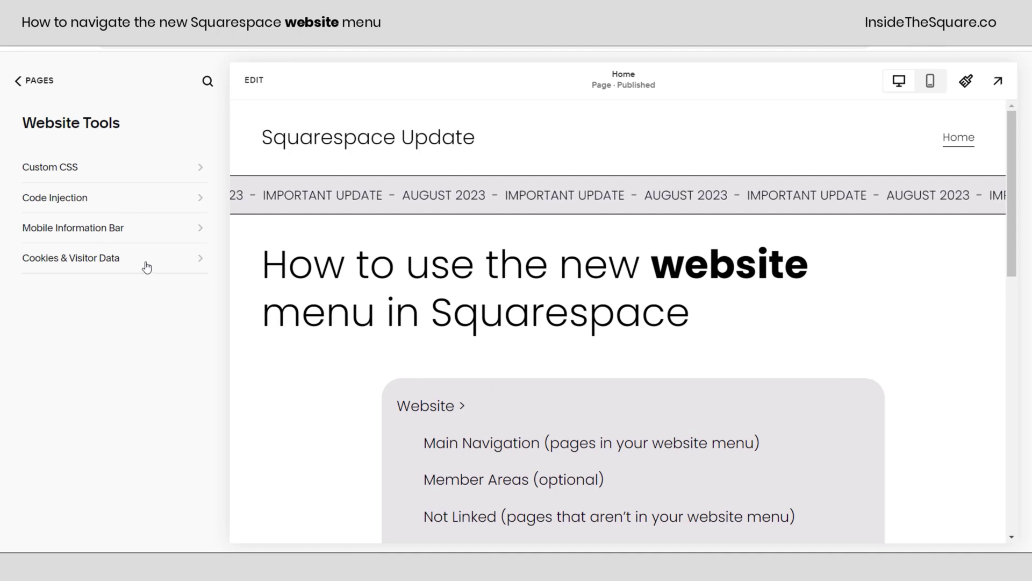
- Highlight the Mobile Information Bar and Cookies entries, then browse Settings and return to the main menu
drag(183, 308, 14, 232)
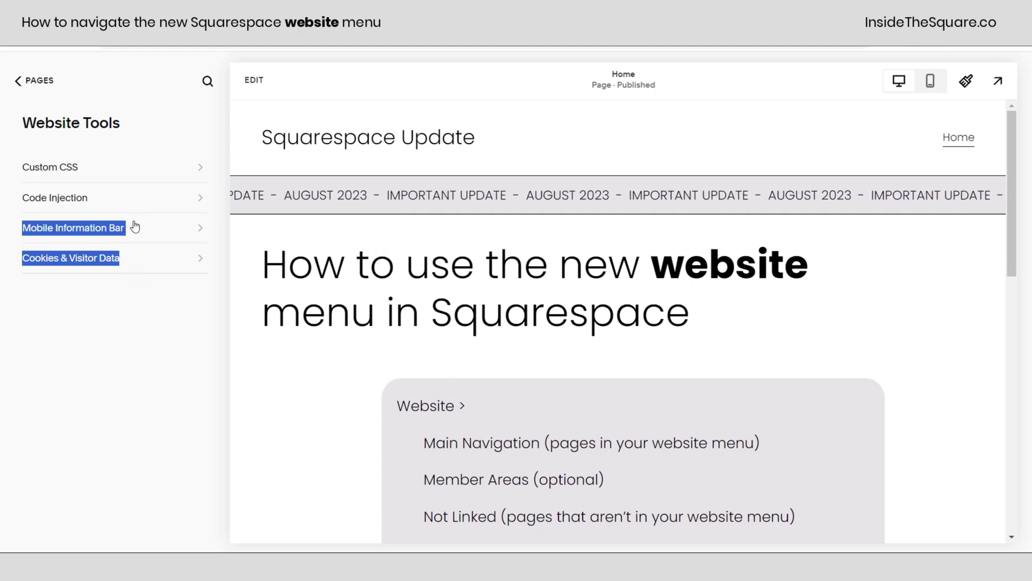
click(154, 290)
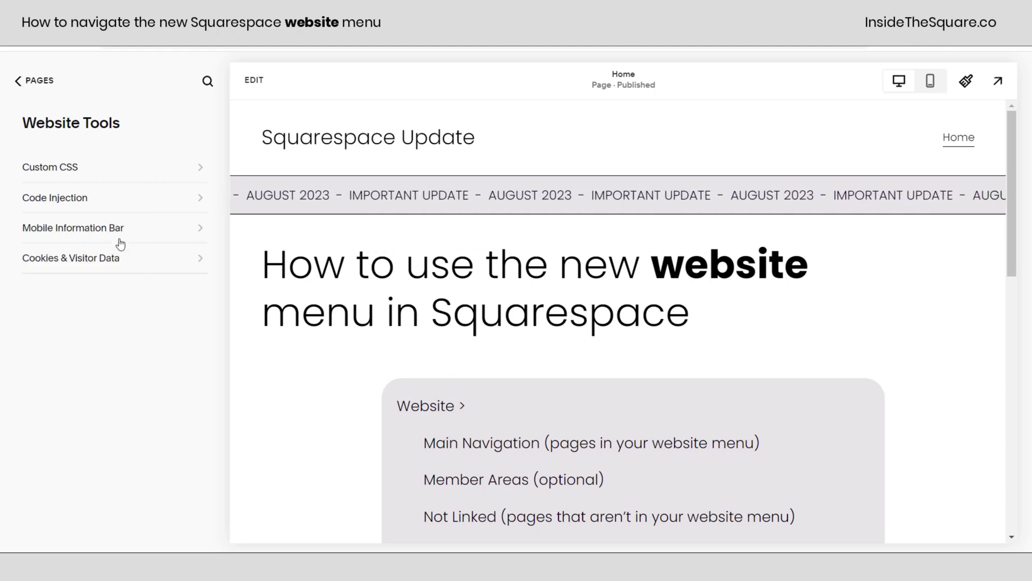
click(33, 81)
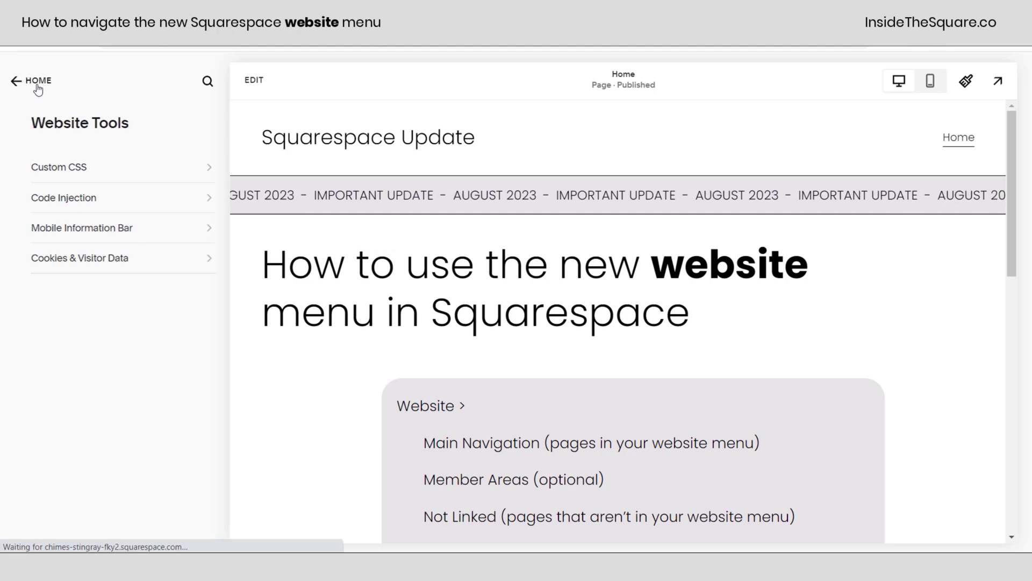
click(26, 86)
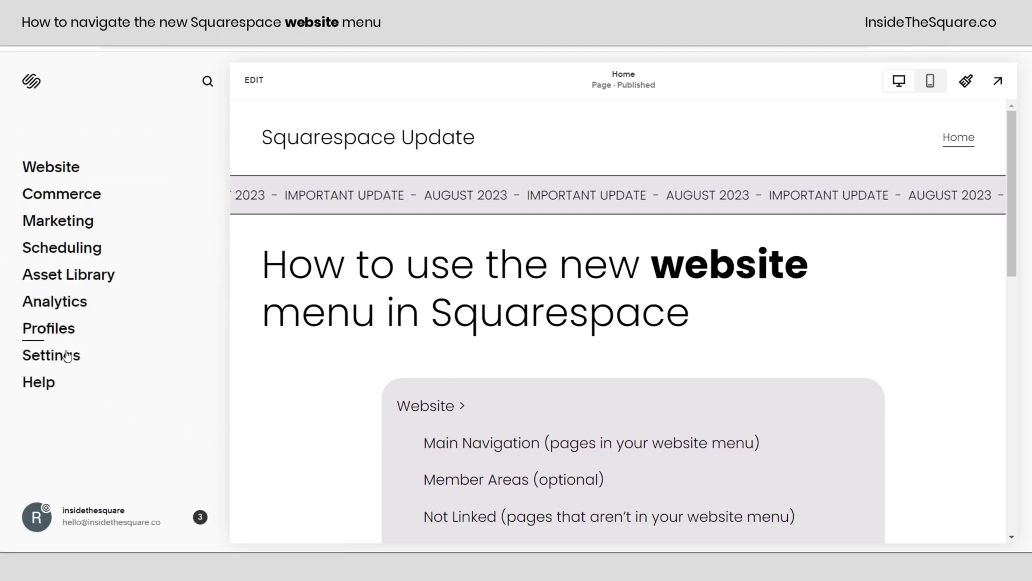
click(97, 344)
scroll(151, 371, down, 3)
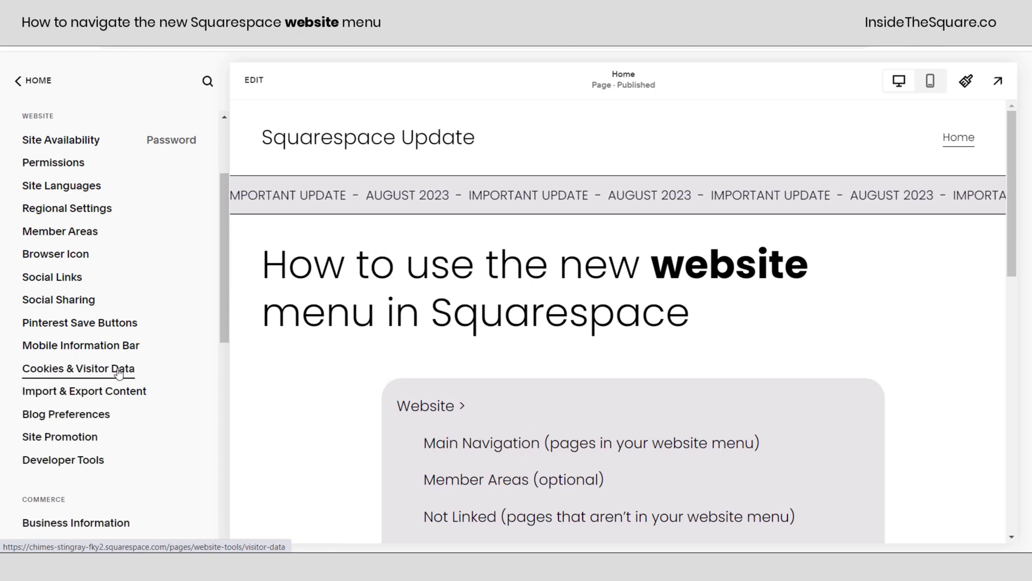
click(33, 84)
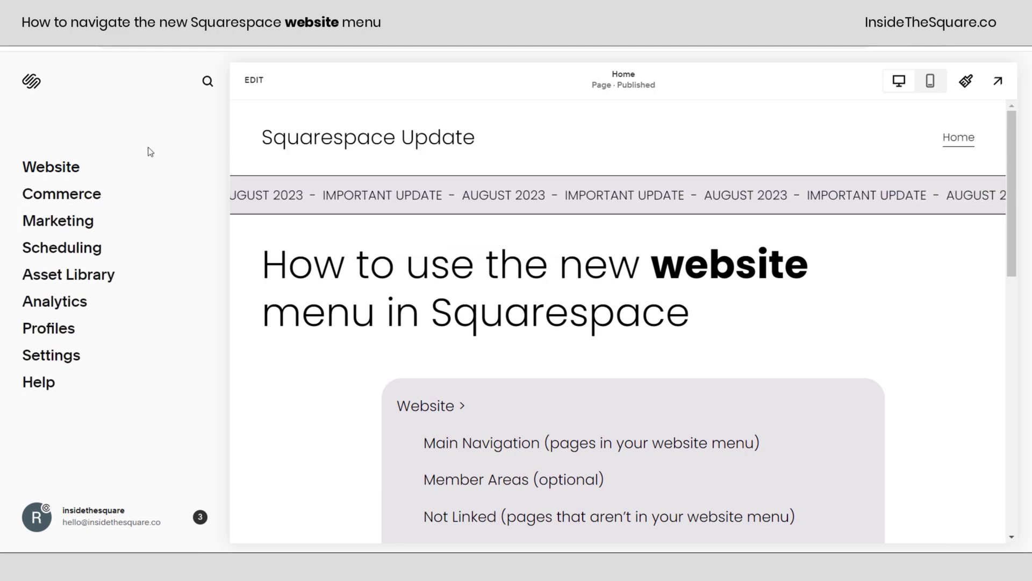
- Open Site Styles (Fonts, Colors, Animations, Spacing, Buttons, Image Blocks), close it, and reopen it
click(973, 89)
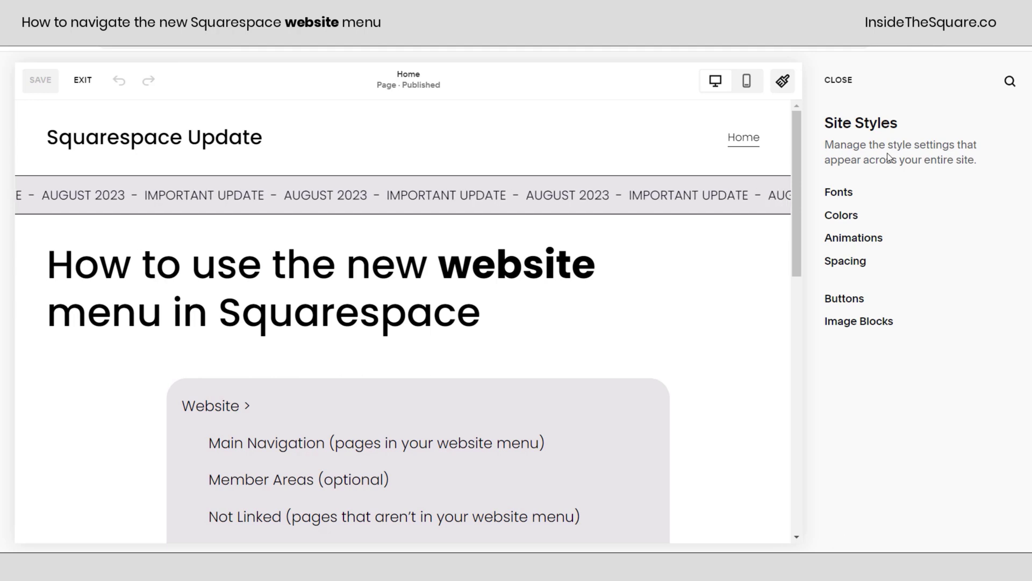
click(839, 80)
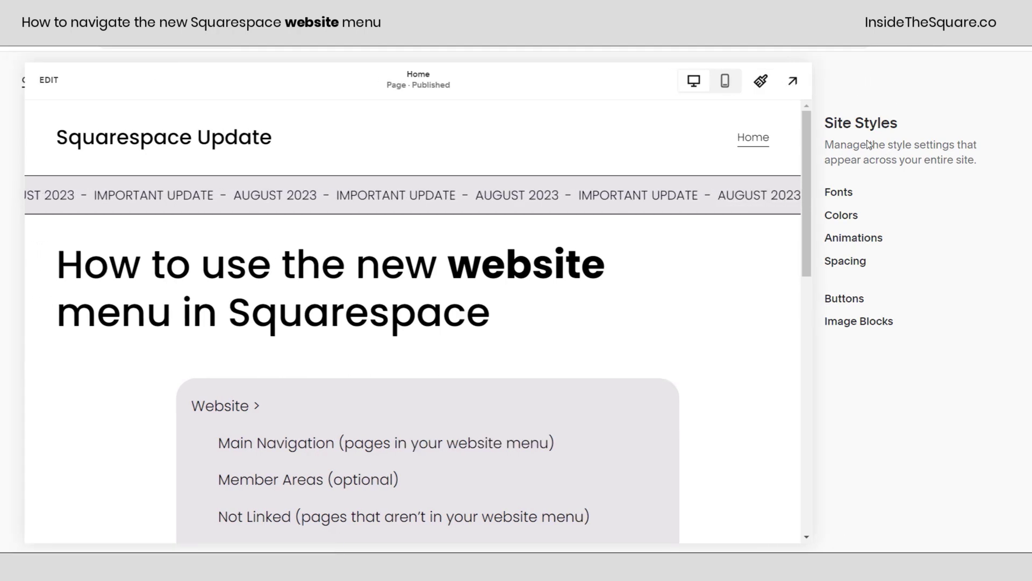
click(966, 82)
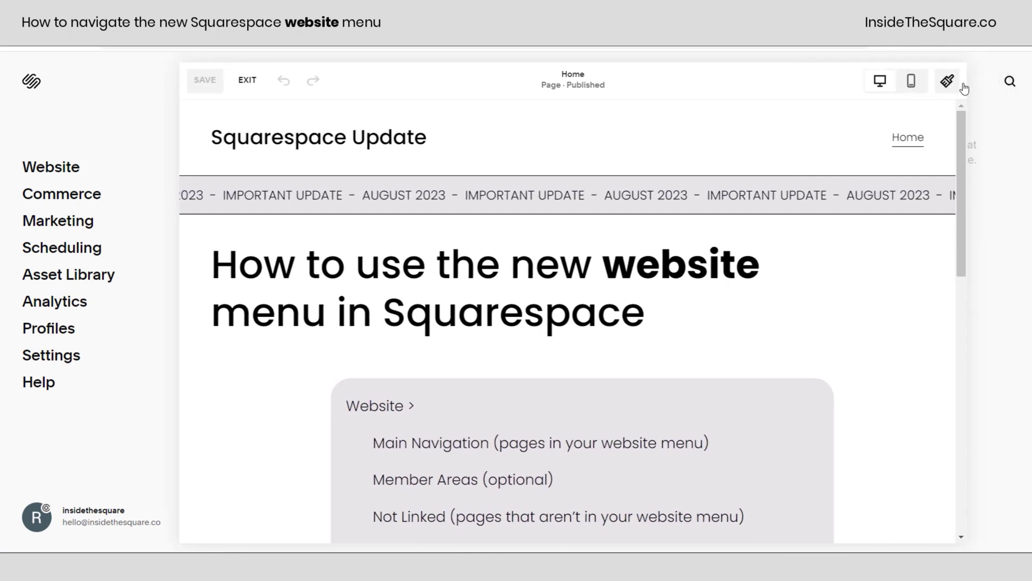